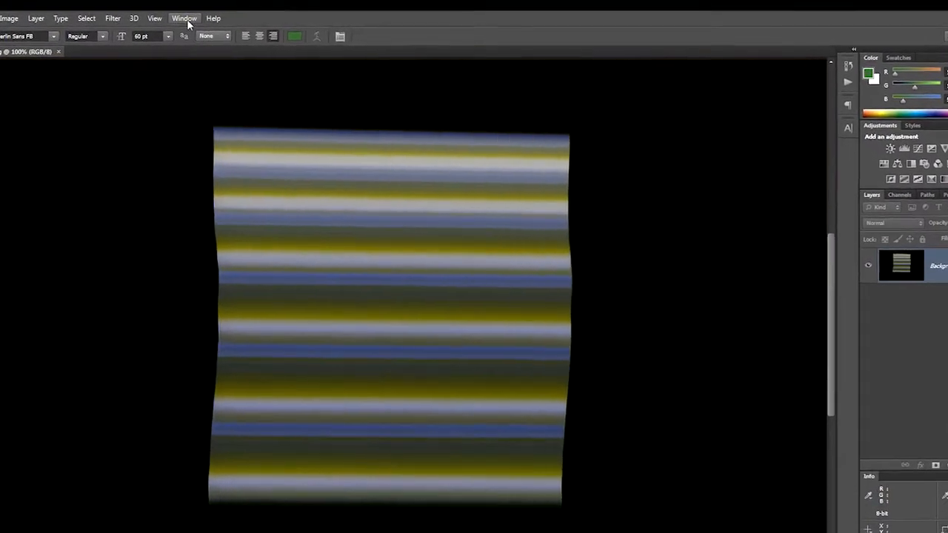
Examine the striped image's tonal distribution in the Luminosity histogram, including its highlight end, and close the histogram.
{"action": "left_click", "coordinate": [222, 7]}
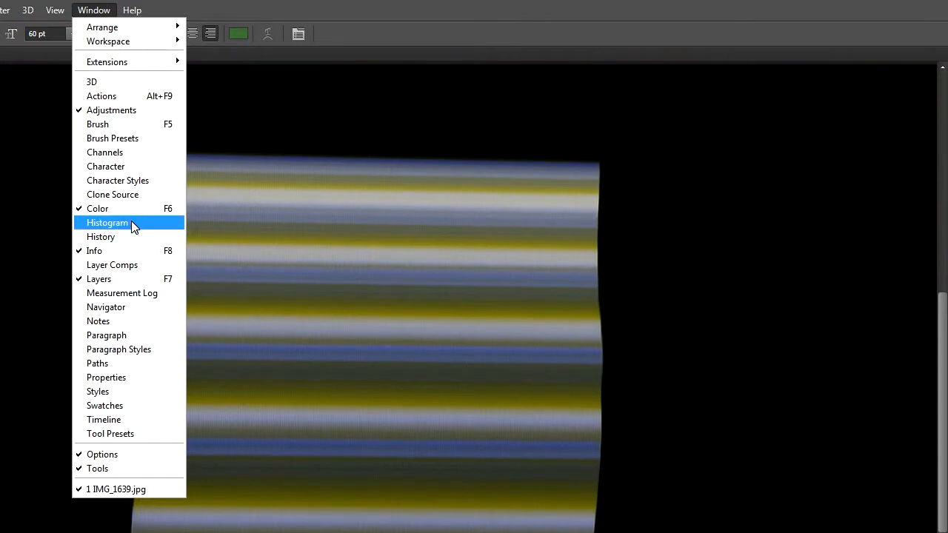
{"action": "left_click", "coordinate": [131, 222]}
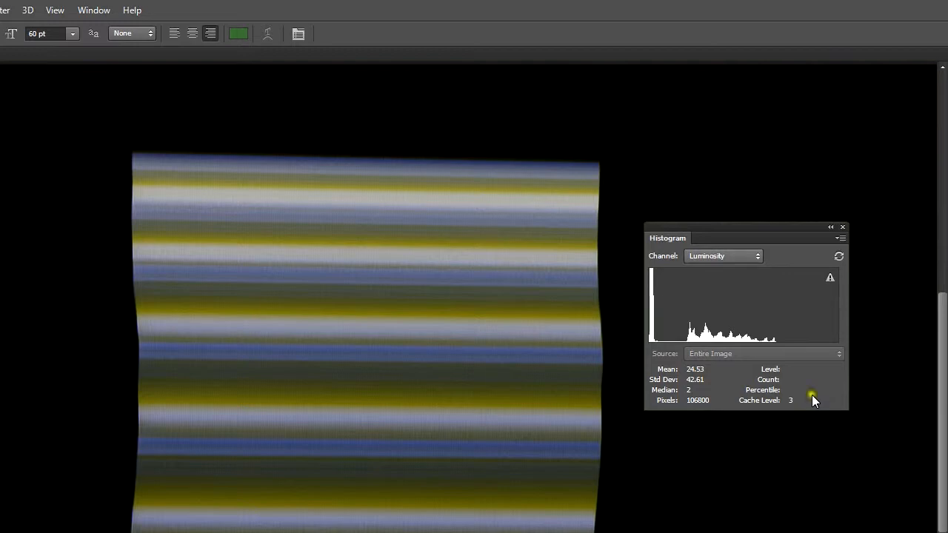
{"action": "mouse_move", "coordinate": [826, 327]}
{"action": "mouse_move", "coordinate": [777, 341]}
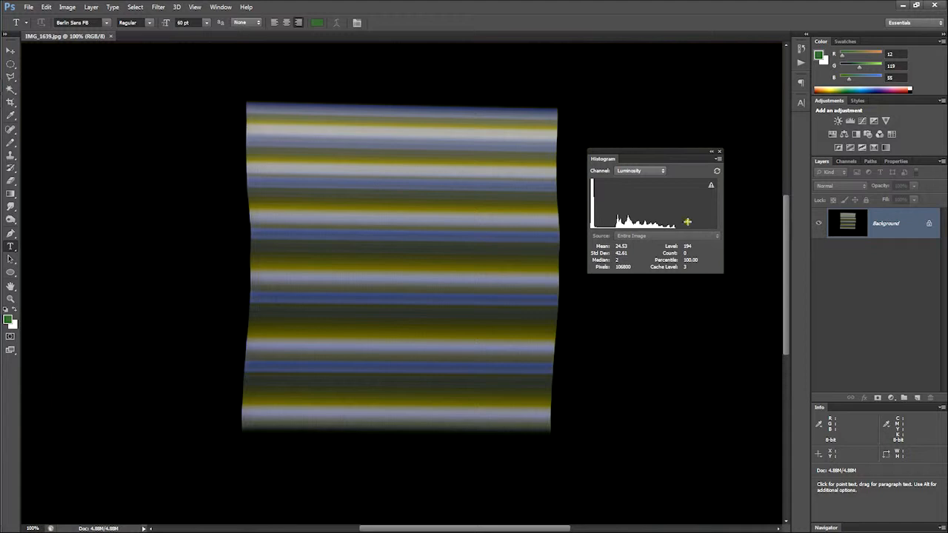
{"action": "left_click", "coordinate": [718, 152]}
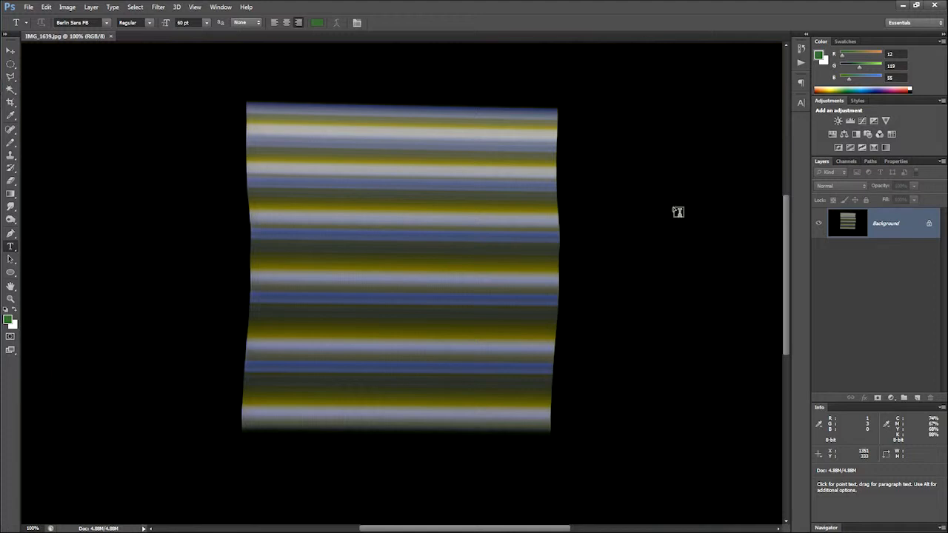
Adjust the striped image's RGB Levels with a black input of 6 and a white input of 187.
{"action": "key", "text": "ctrl"}
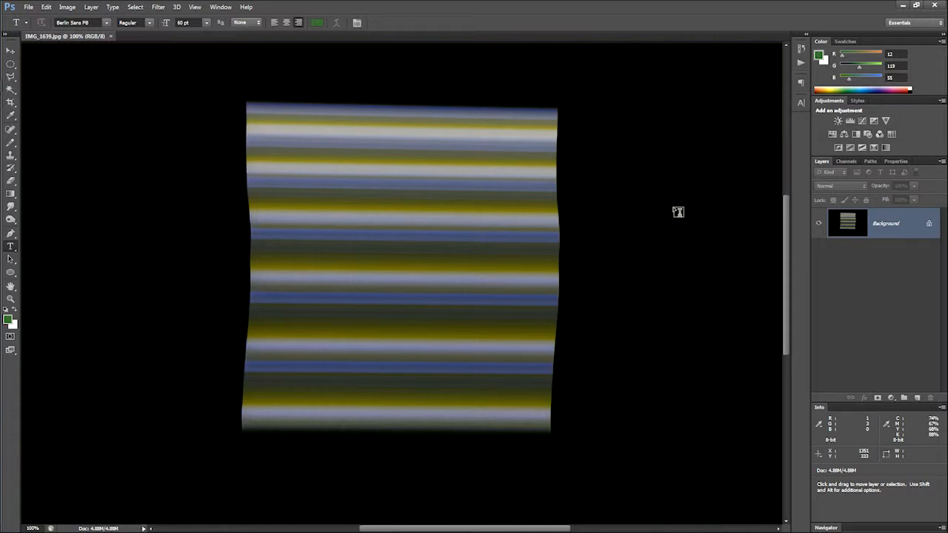
{"action": "key", "text": "ctrl+l"}
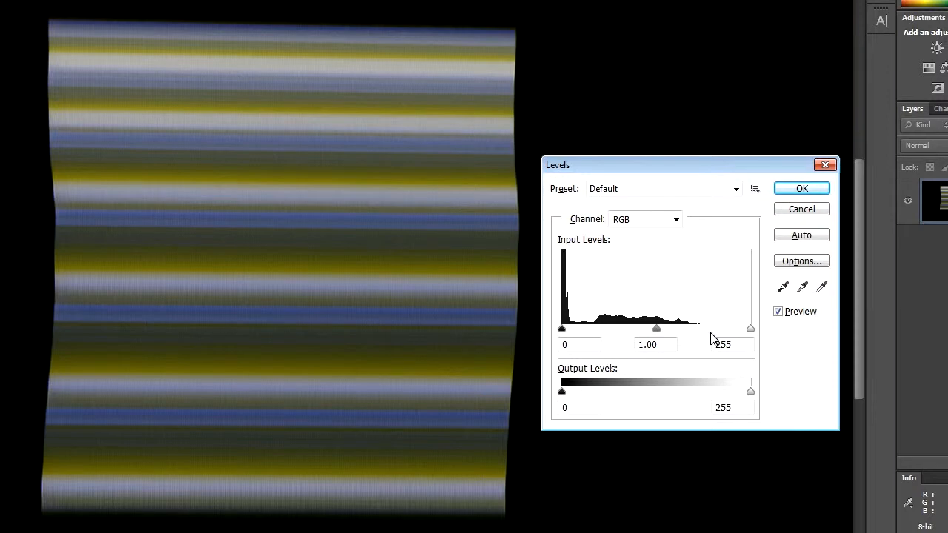
{"action": "left_click", "coordinate": [736, 334]}
{"action": "left_click_drag", "start_coordinate": [750, 330], "coordinate": [750, 329]}
{"action": "left_click_drag", "start_coordinate": [750, 330], "coordinate": [701, 337]}
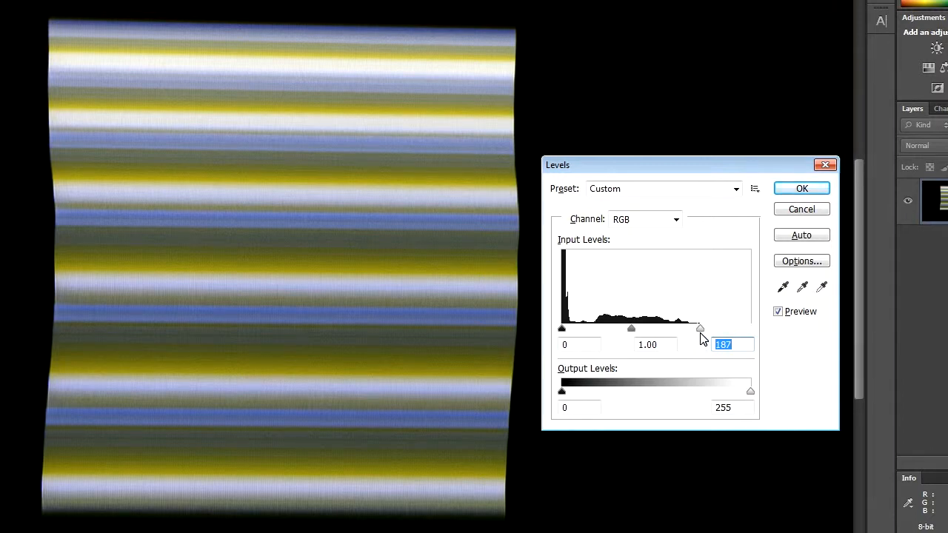
{"action": "left_click_drag", "start_coordinate": [701, 336], "coordinate": [699, 325]}
{"action": "left_click_drag", "start_coordinate": [698, 325], "coordinate": [699, 330]}
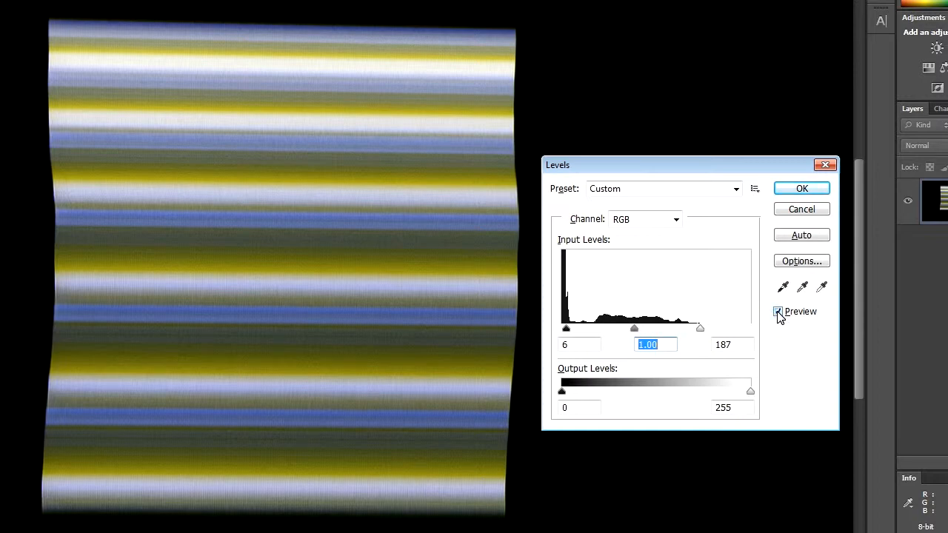
Compare the striped image with and without the Levels adjustment several times.
{"action": "left_click", "coordinate": [778, 312]}
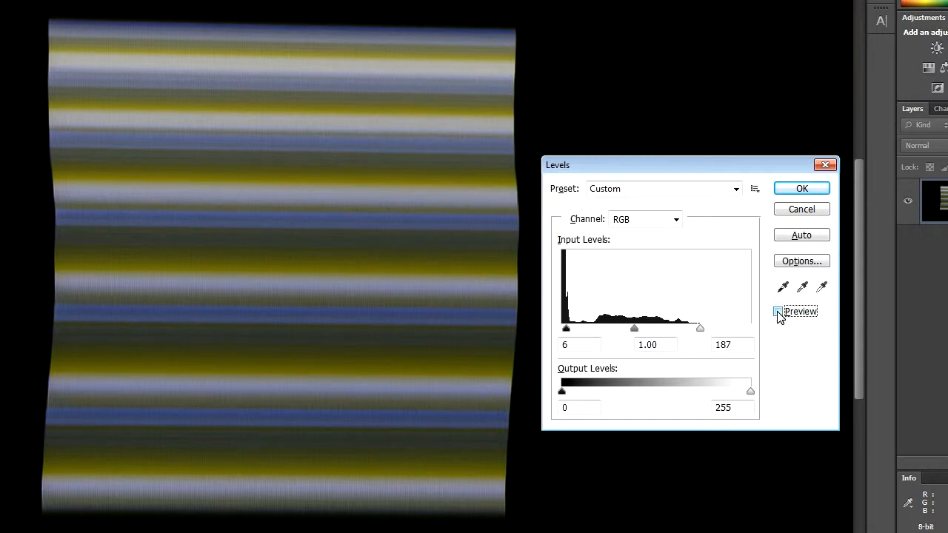
{"action": "left_click", "coordinate": [777, 312]}
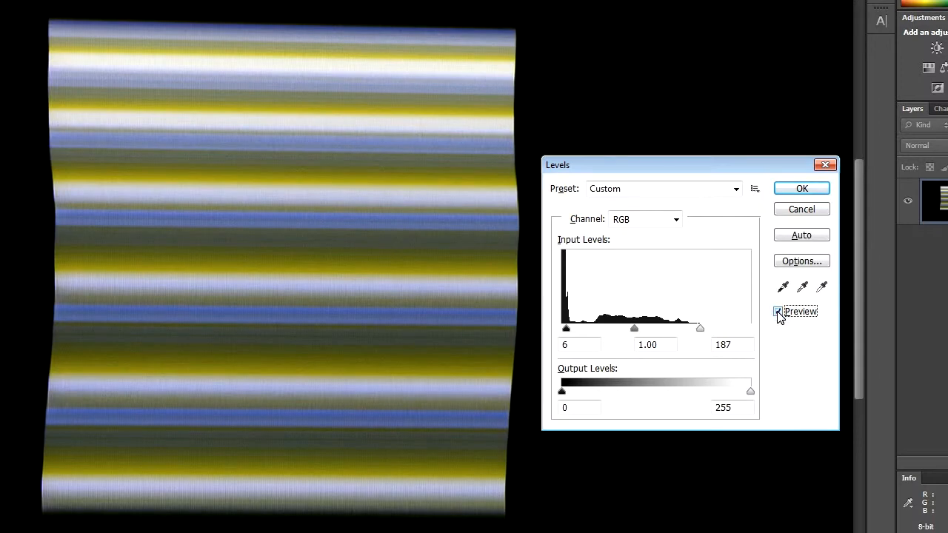
{"action": "left_click", "coordinate": [777, 311]}
{"action": "left_click", "coordinate": [778, 312]}
{"action": "left_click", "coordinate": [777, 312]}
{"action": "left_click", "coordinate": [777, 312]}
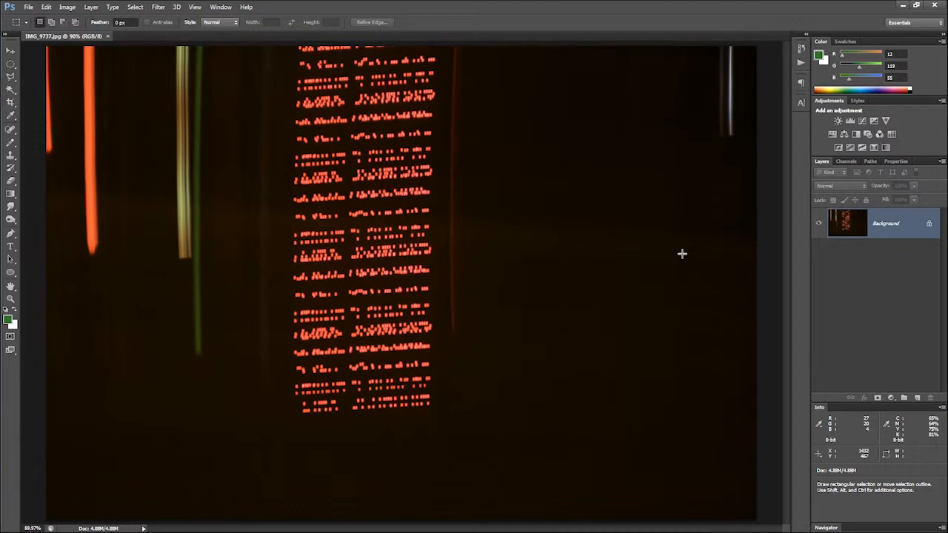
Darken the background of IMG_9737.jpg by setting the Levels black input to 40, and compare it with the original.
{"action": "key", "text": "ctrl+l"}
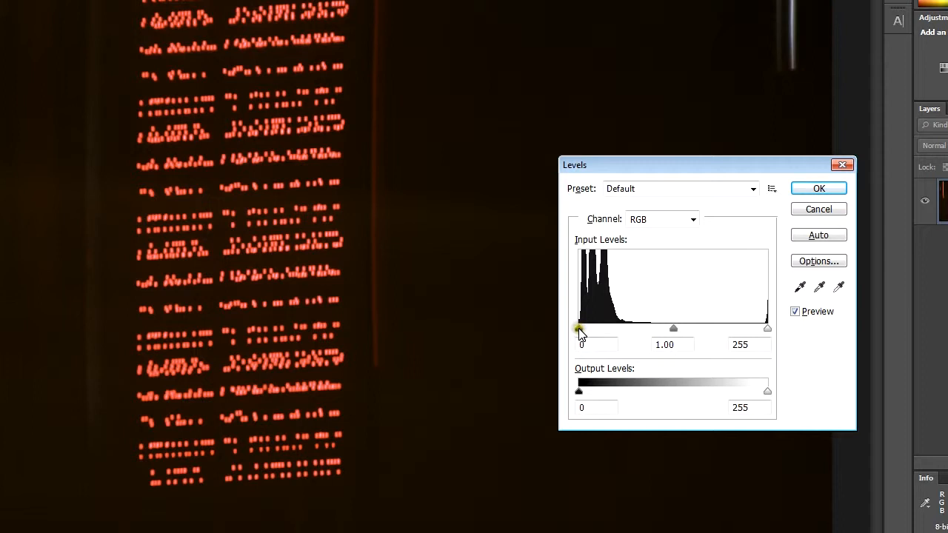
{"action": "left_click_drag", "start_coordinate": [579, 330], "coordinate": [609, 335]}
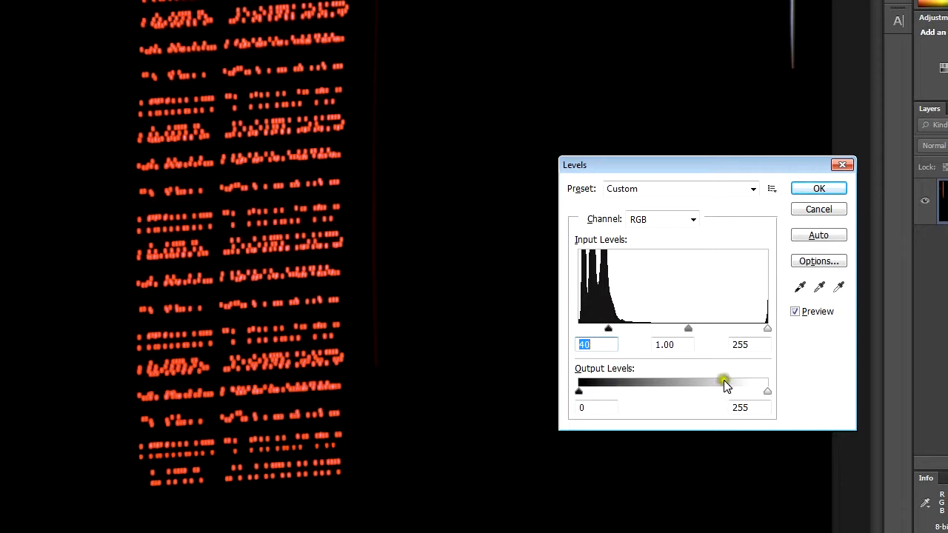
{"action": "left_click", "coordinate": [796, 314]}
{"action": "left_click", "coordinate": [795, 312]}
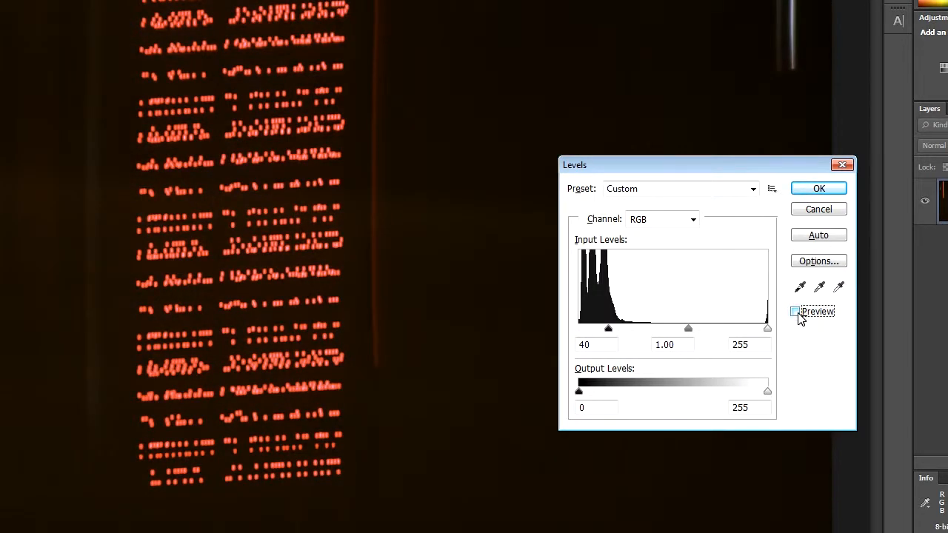
{"action": "left_click", "coordinate": [796, 313]}
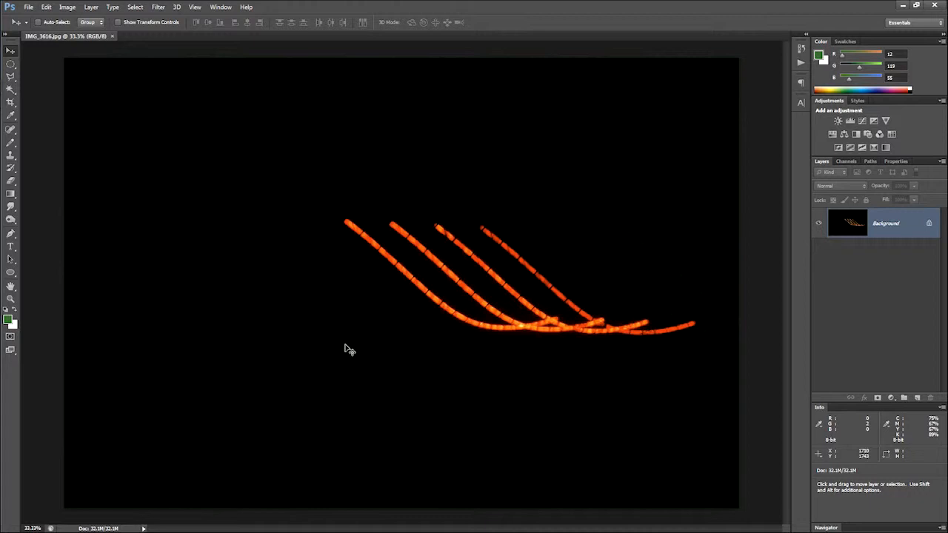
Crop IMG_3616.jpg around the orange light trails to about 2486 × 1657 px, keeping the original ratio and centring the trails vertically.
{"action": "scroll", "coordinate": [349, 349], "scroll_direction": "up", "scroll_amount": 5}
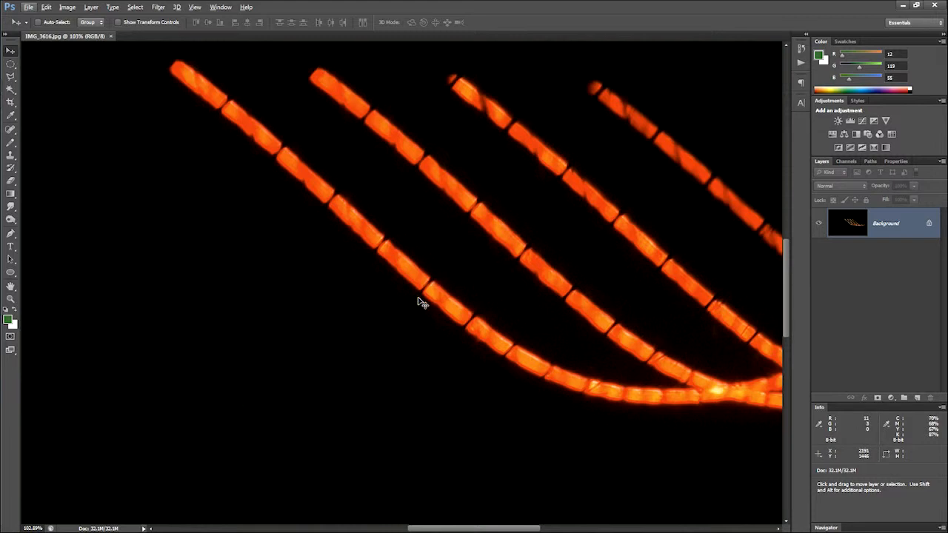
{"action": "key", "text": "ctrl+0"}
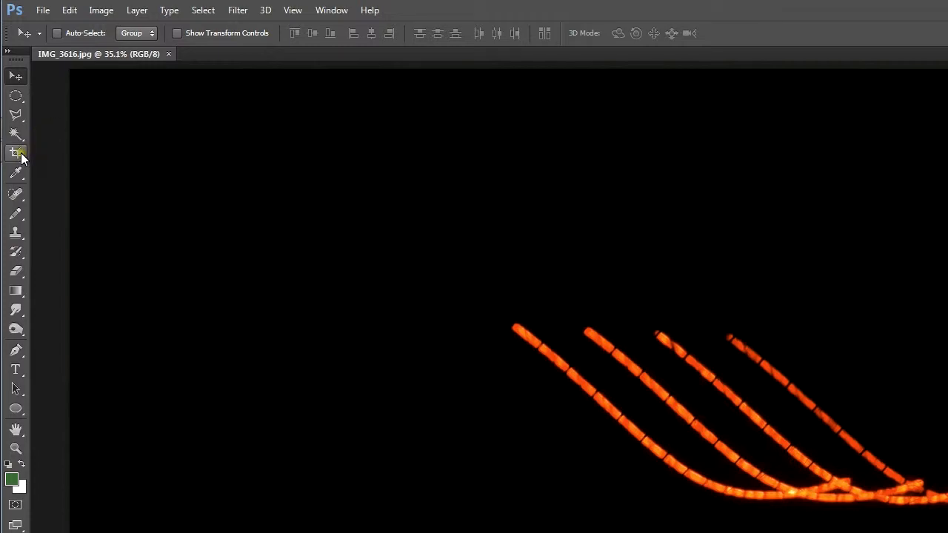
{"action": "left_click", "coordinate": [20, 155]}
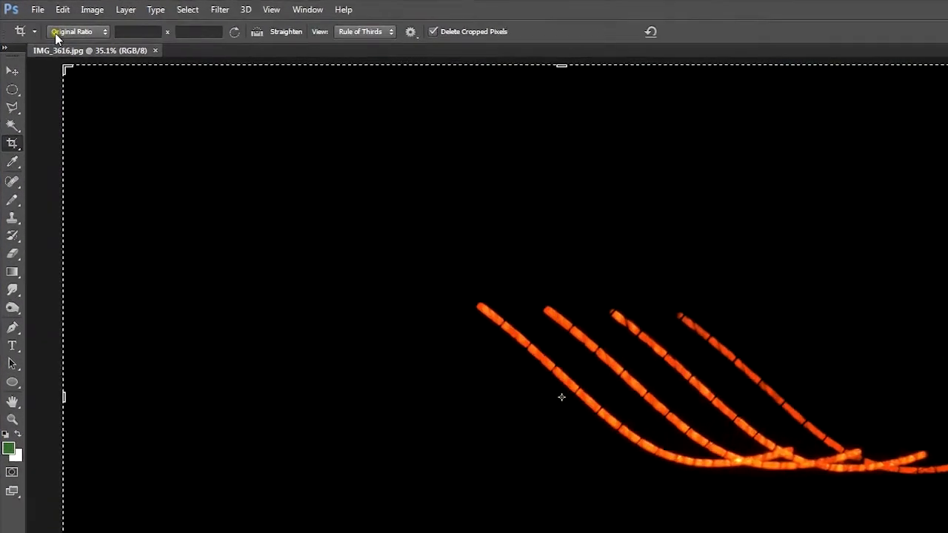
{"action": "left_click", "coordinate": [56, 34]}
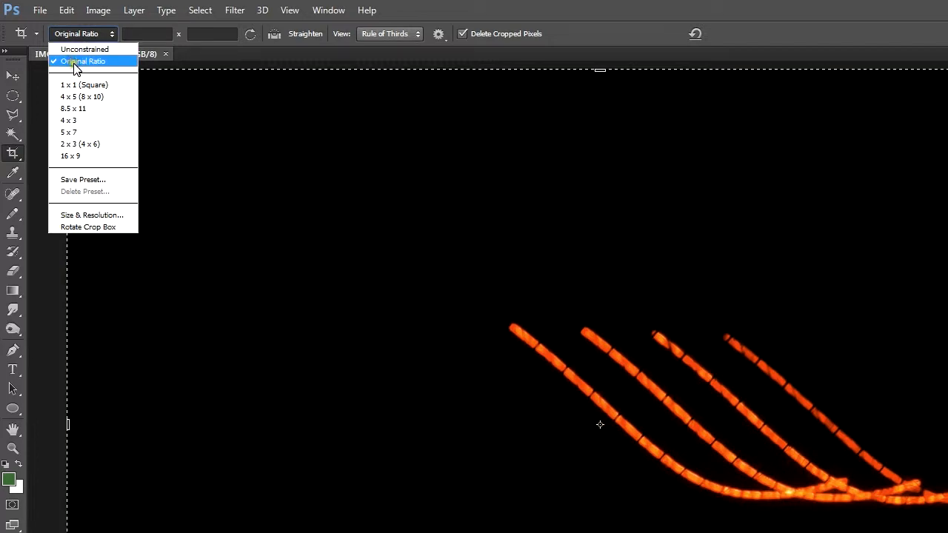
{"action": "left_click", "coordinate": [77, 62]}
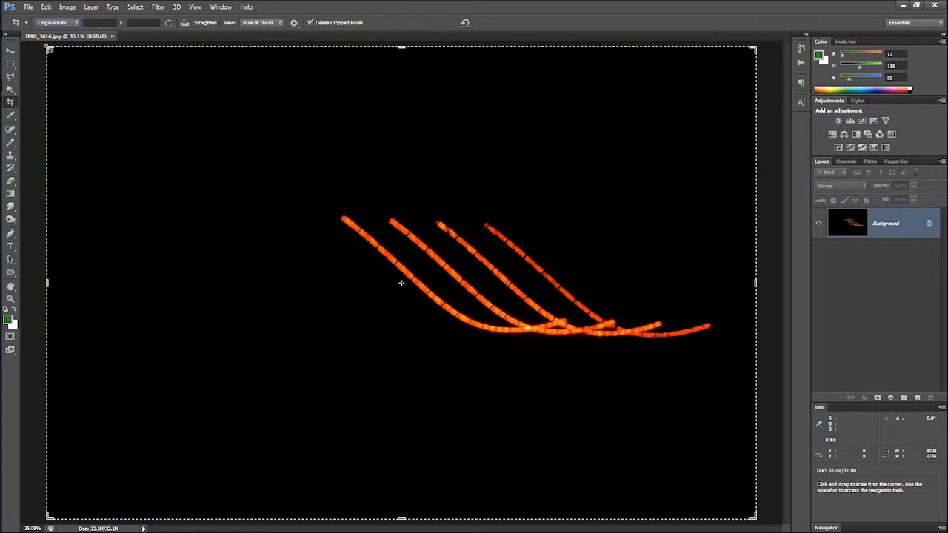
{"action": "left_click_drag", "start_coordinate": [48, 48], "coordinate": [168, 142]}
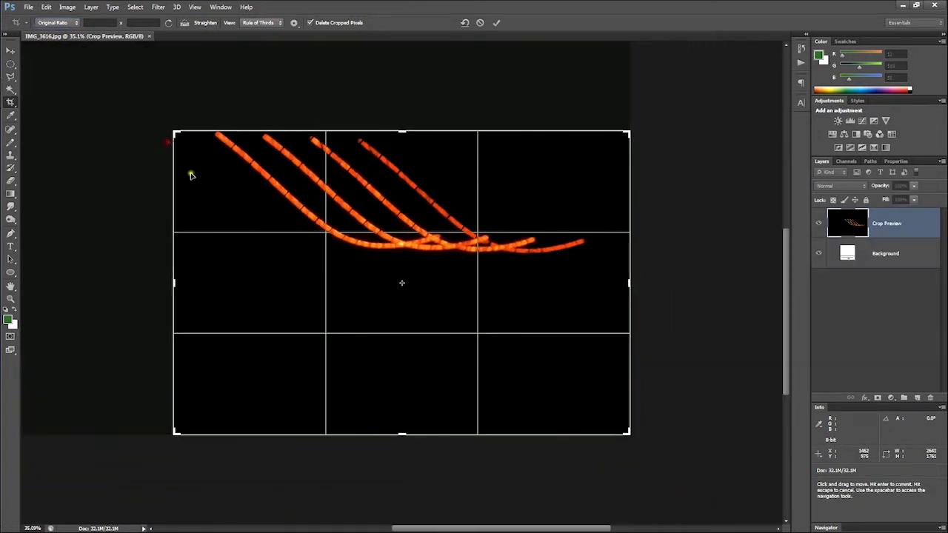
{"action": "left_click_drag", "start_coordinate": [435, 278], "coordinate": [439, 360]}
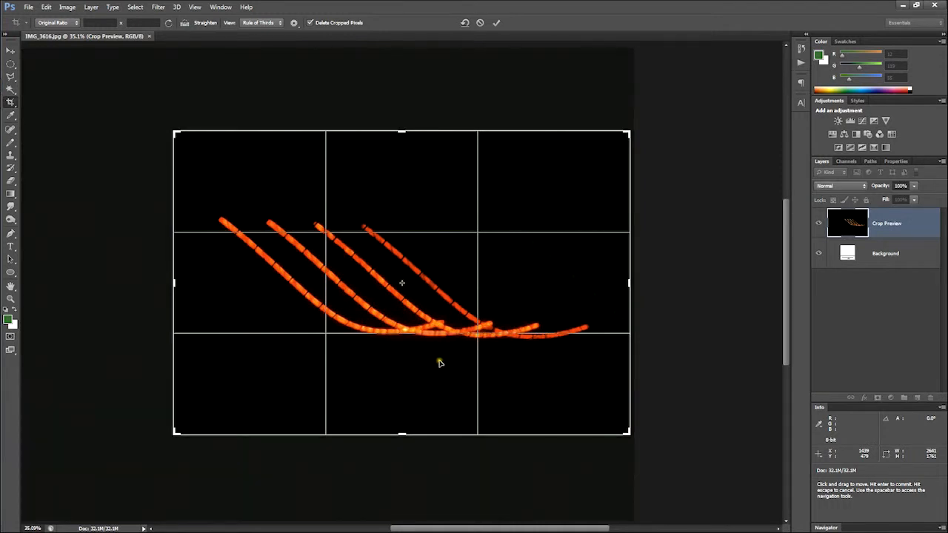
{"action": "left_click_drag", "start_coordinate": [178, 133], "coordinate": [197, 155]}
{"action": "left_click_drag", "start_coordinate": [417, 299], "coordinate": [417, 300]}
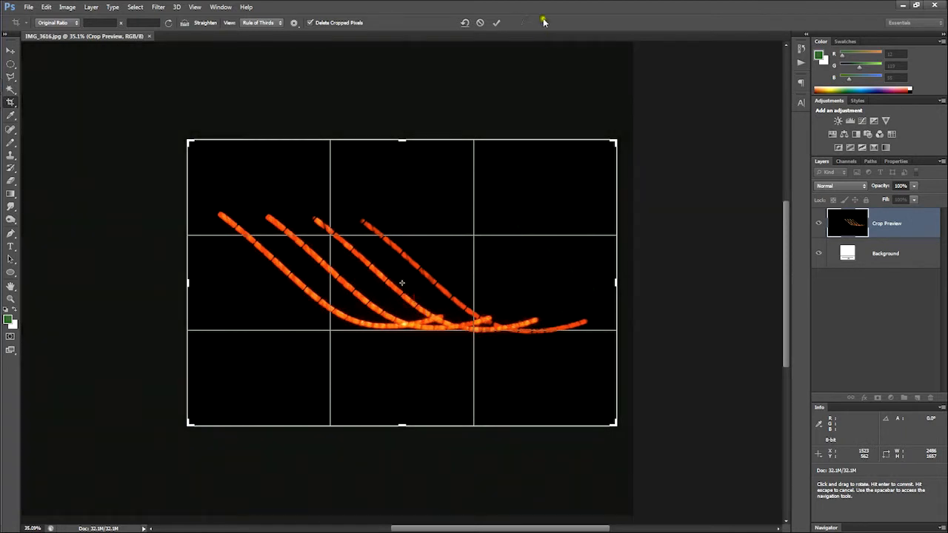
{"action": "left_click", "coordinate": [497, 23]}
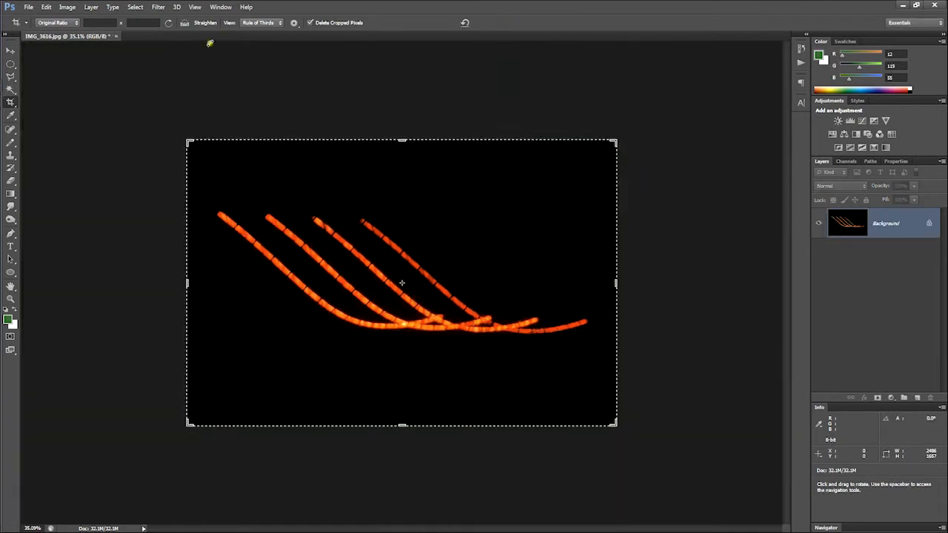
{"action": "left_click", "coordinate": [12, 51]}
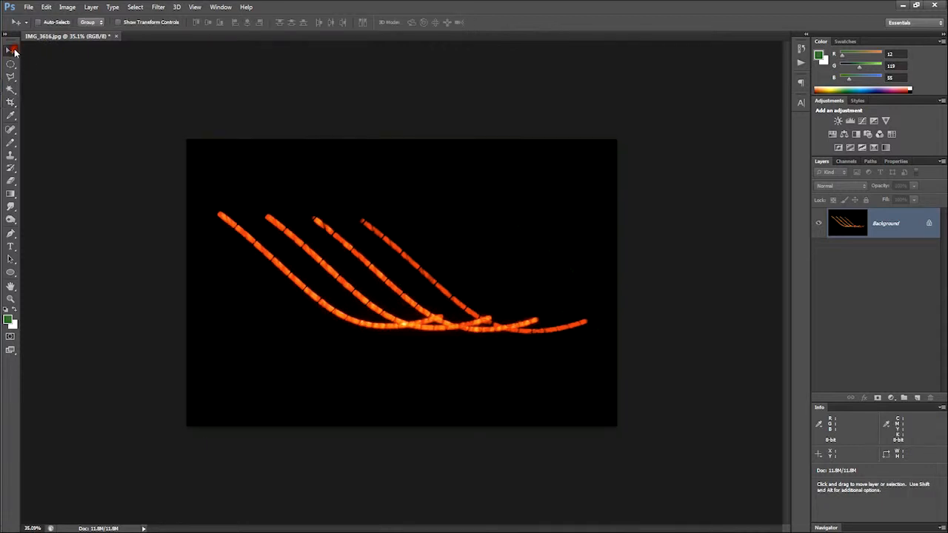
{"action": "key", "text": "ctrl+0"}
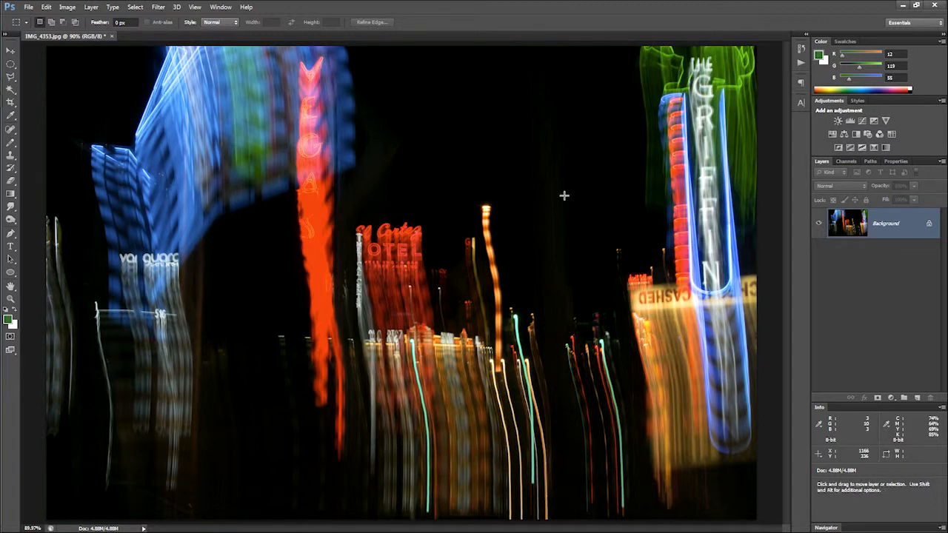
Invert the colours of IMG_4353.jpg and set its Levels midtone input to 0.83 after trying darker and lighter values.
{"action": "key", "text": "ctrl+i"}
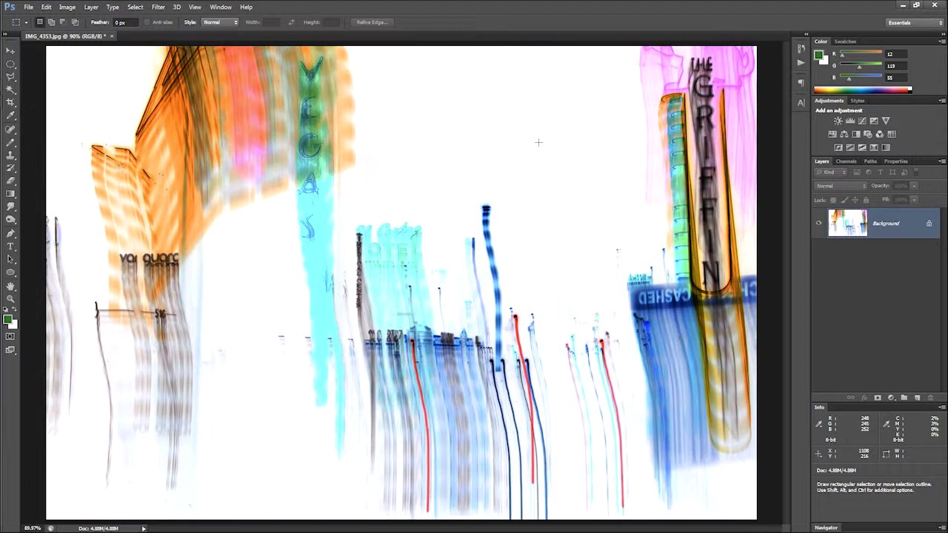
{"action": "key", "text": "v"}
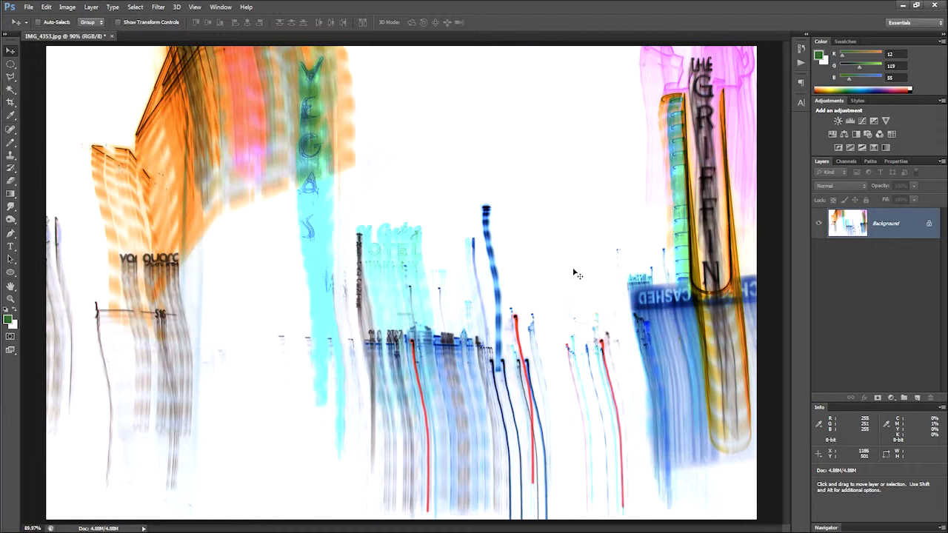
{"action": "key", "text": "ctrl+l"}
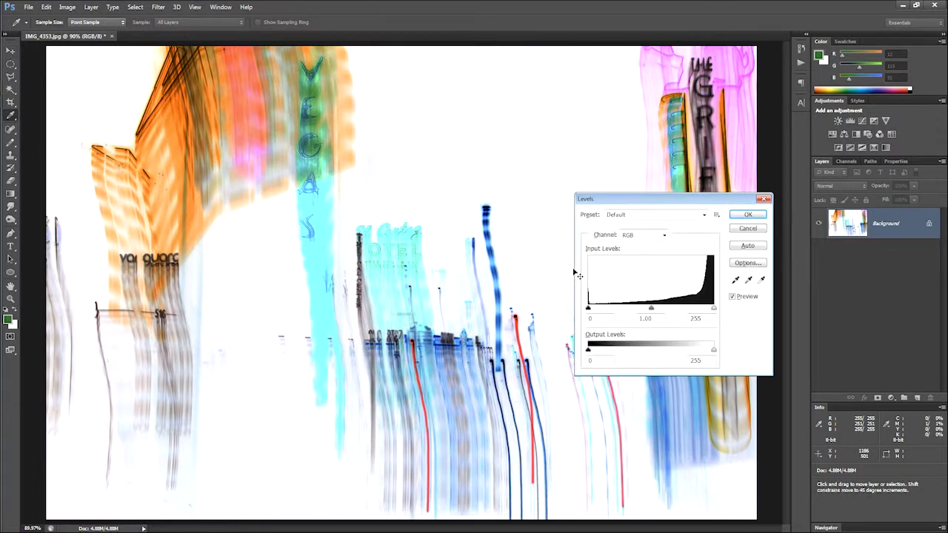
{"action": "left_click_drag", "start_coordinate": [666, 200], "coordinate": [518, 14]}
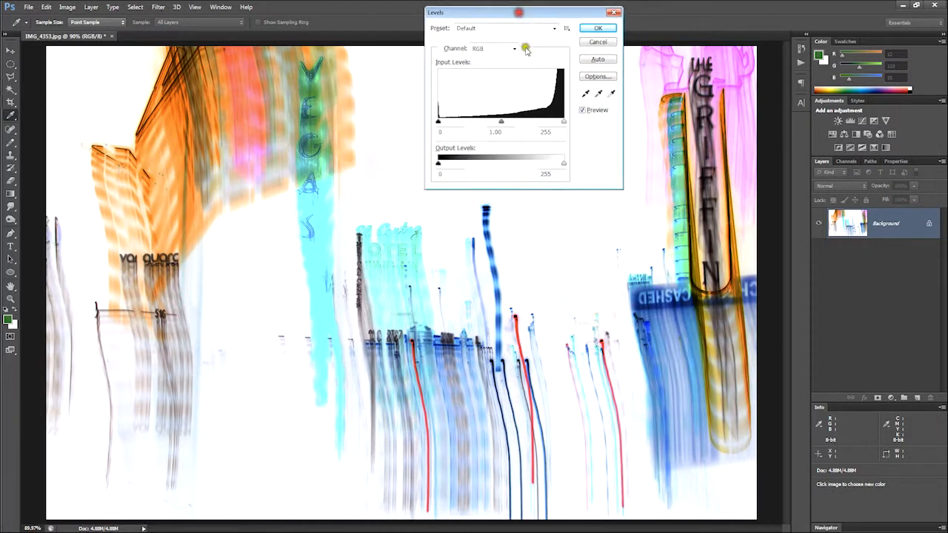
{"action": "left_click_drag", "start_coordinate": [502, 123], "coordinate": [517, 126]}
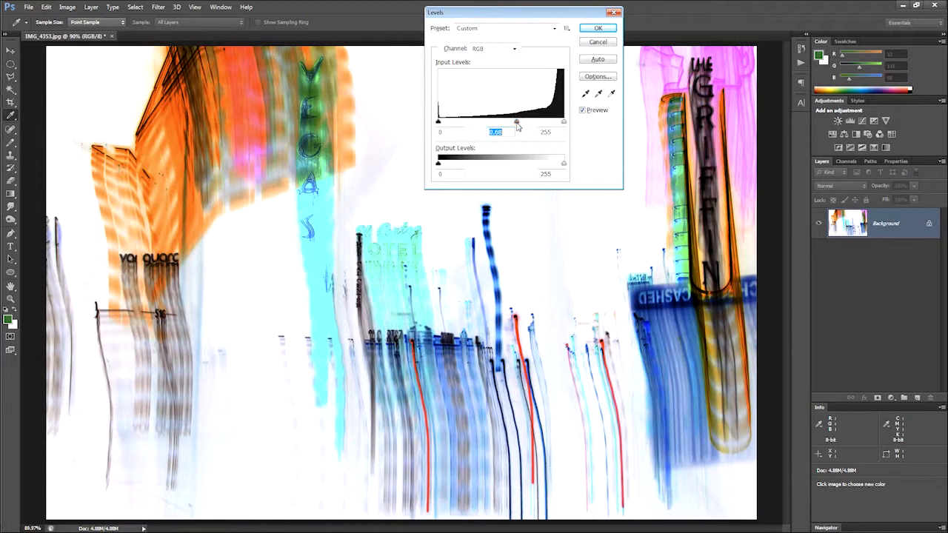
{"action": "left_click_drag", "start_coordinate": [517, 124], "coordinate": [543, 128]}
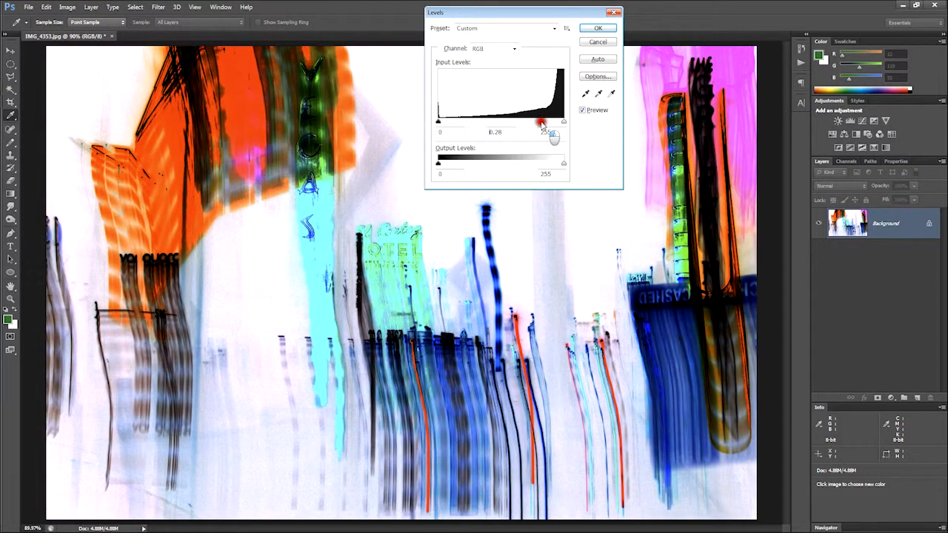
{"action": "left_click_drag", "start_coordinate": [544, 126], "coordinate": [456, 124]}
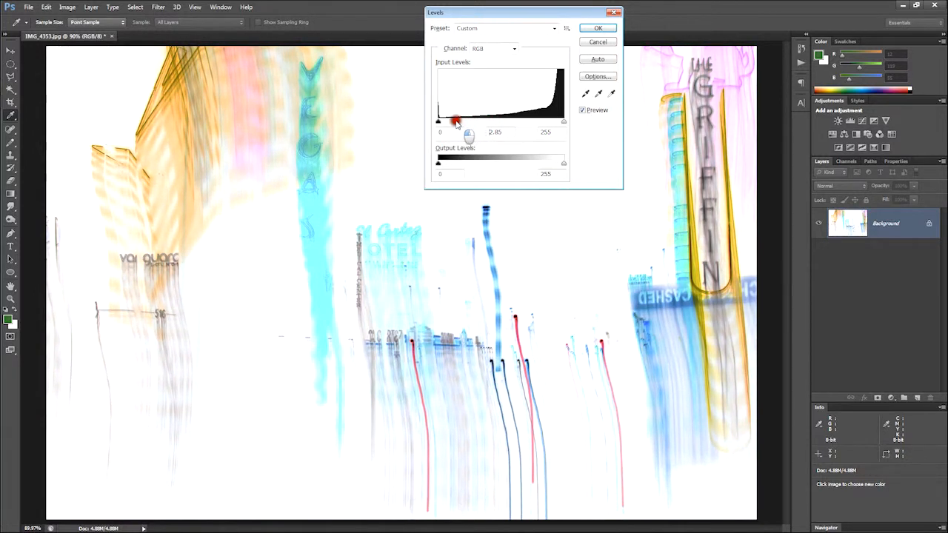
{"action": "left_click_drag", "start_coordinate": [456, 124], "coordinate": [508, 124]}
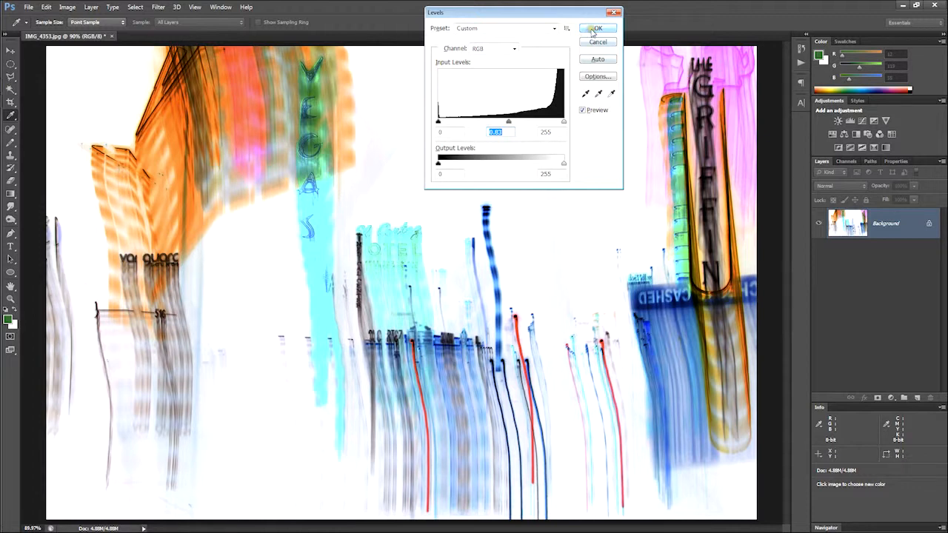
Compare the inverted image with and without the midtone adjustment and apply the Levels change.
{"action": "left_click", "coordinate": [581, 110]}
{"action": "left_click", "coordinate": [582, 110]}
{"action": "left_click", "coordinate": [582, 110]}
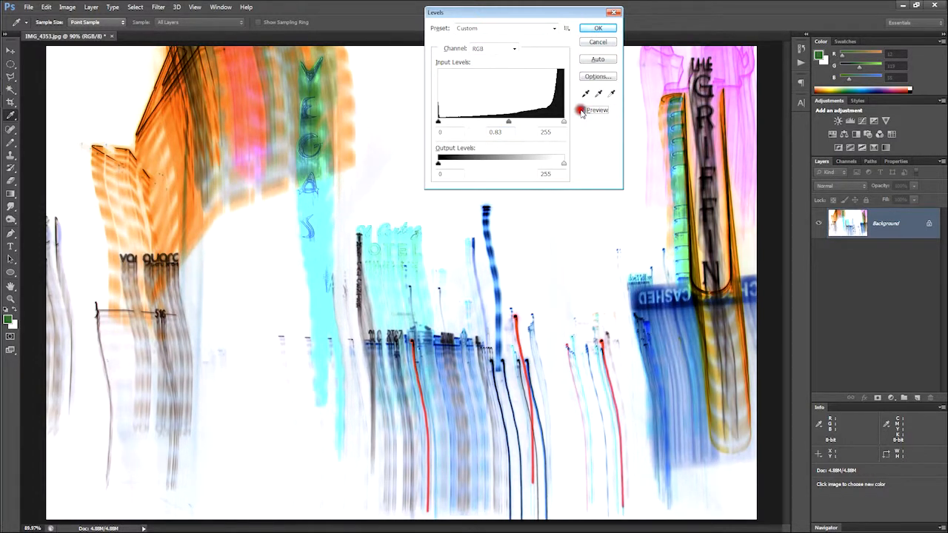
{"action": "left_click", "coordinate": [582, 110]}
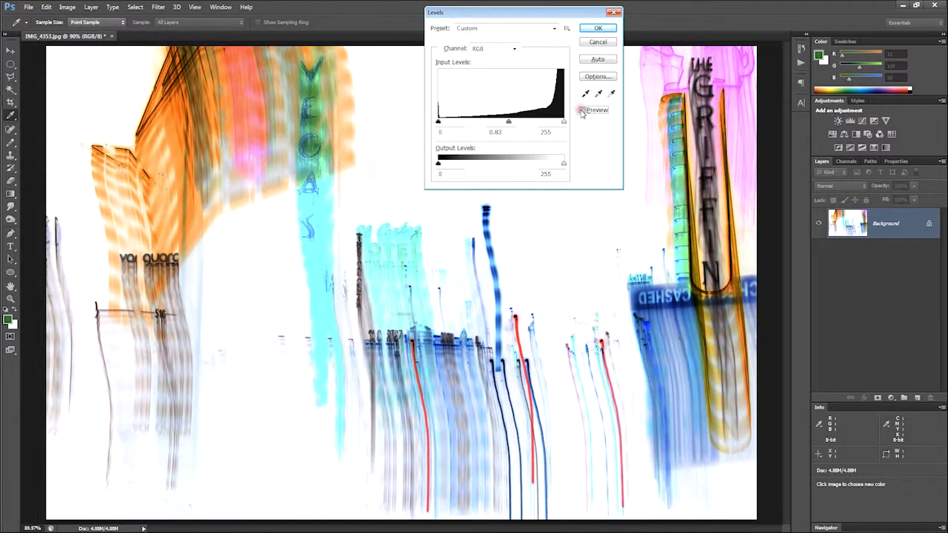
{"action": "left_click", "coordinate": [582, 110]}
{"action": "left_click", "coordinate": [607, 30]}
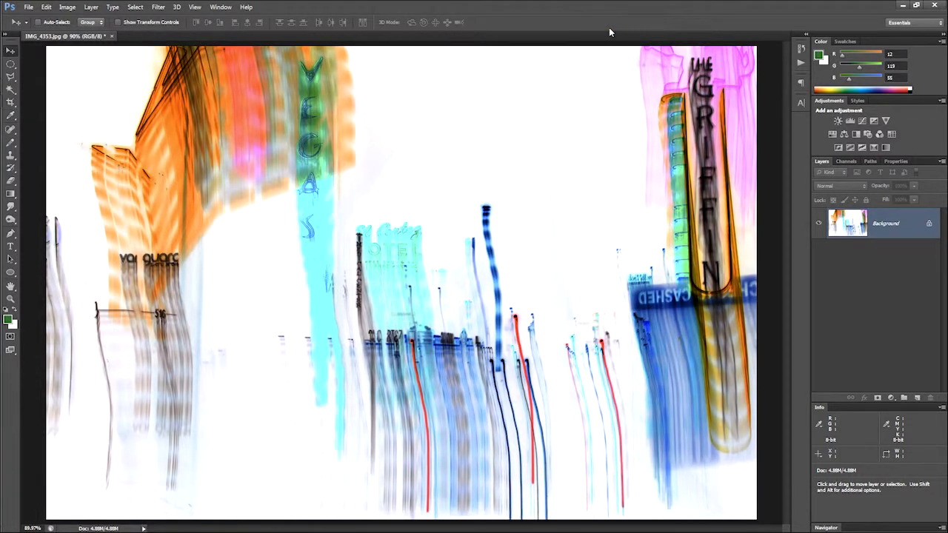